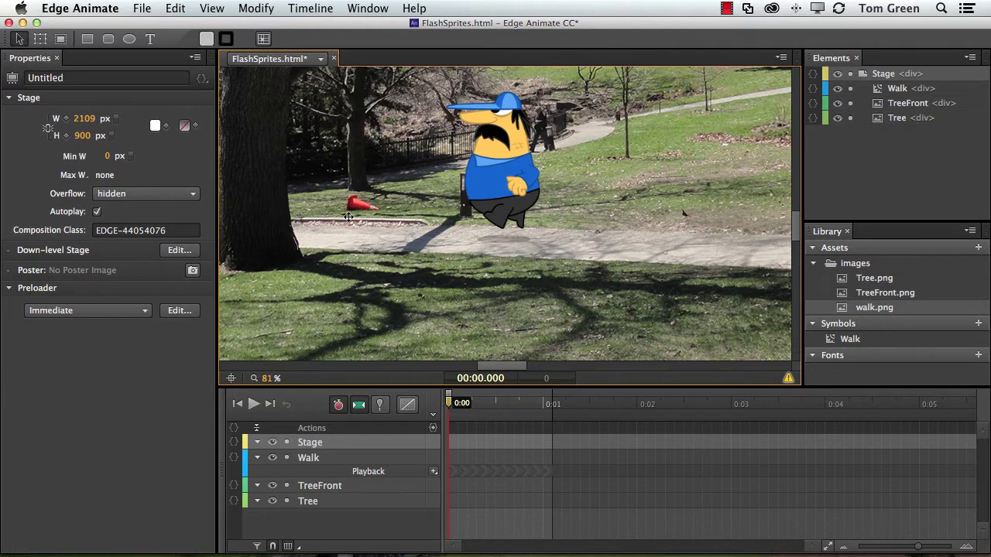
Step: Set the Walk symbol's vertical transform origin to 99% and remove its Transform Origin keyframe from the timeline
left_click(505, 188)
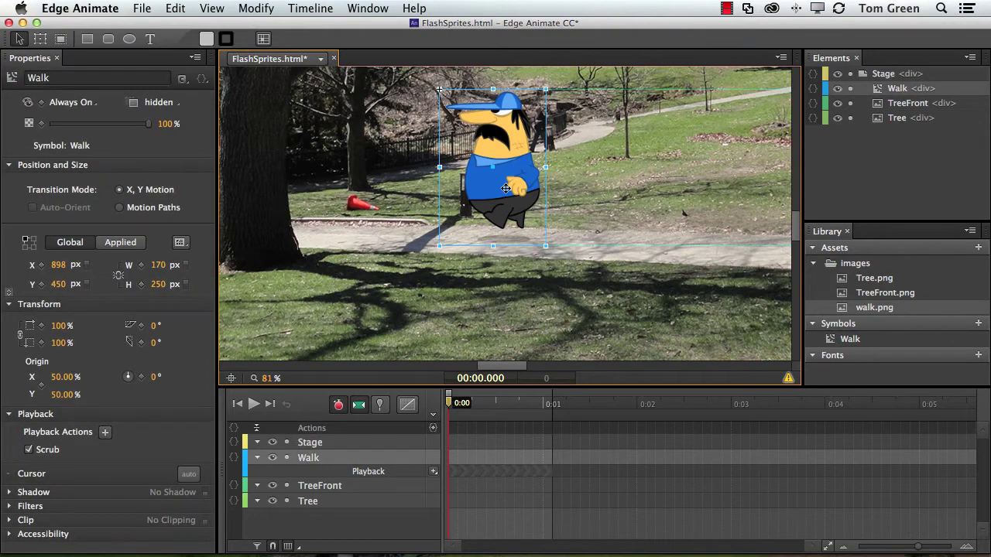
left_click_drag(447, 404, 423, 408)
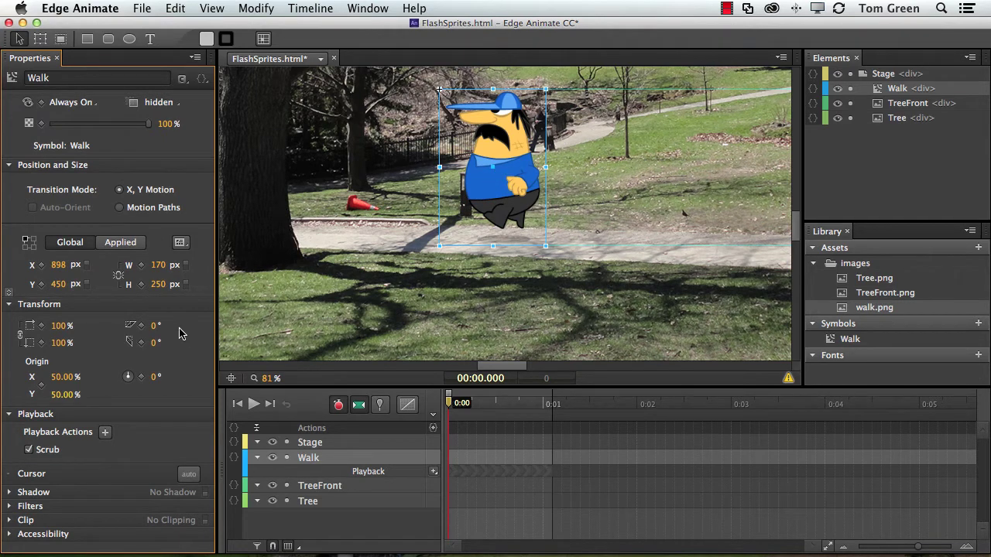
left_click_drag(61, 398, 102, 398)
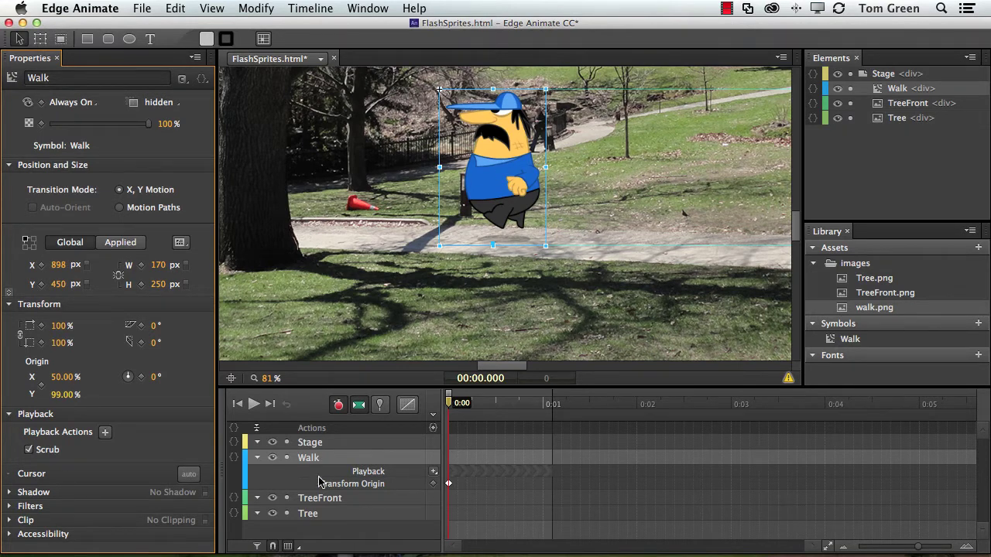
left_click(360, 485)
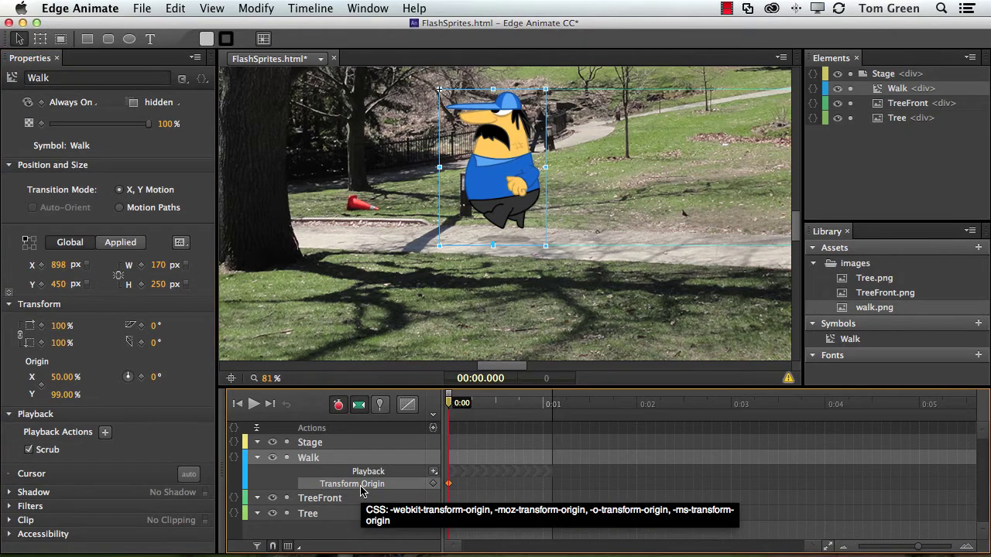
key("Delete")
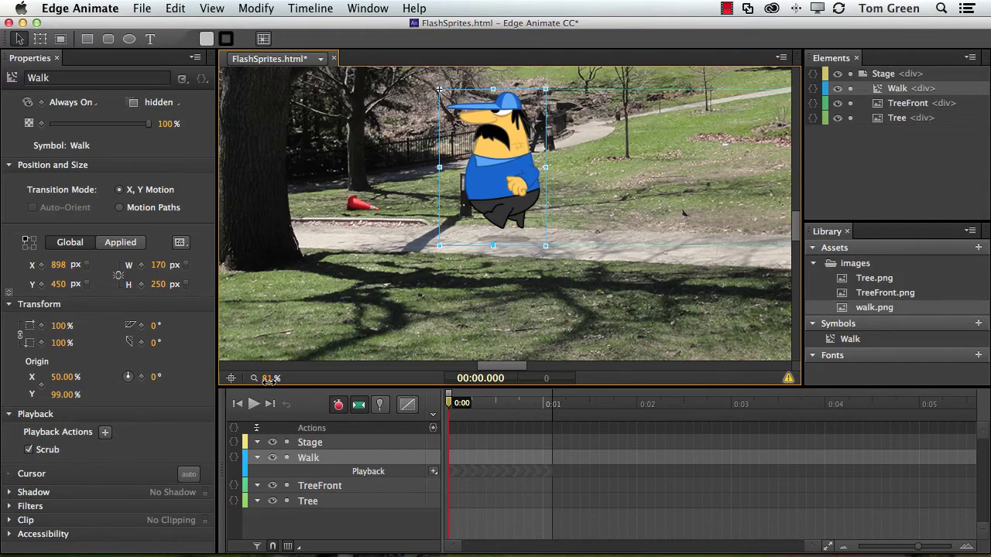
Step: Move the Walk character just off the right edge of the stage, to about X 2187, Y 492
left_click_drag(269, 385, 232, 380)
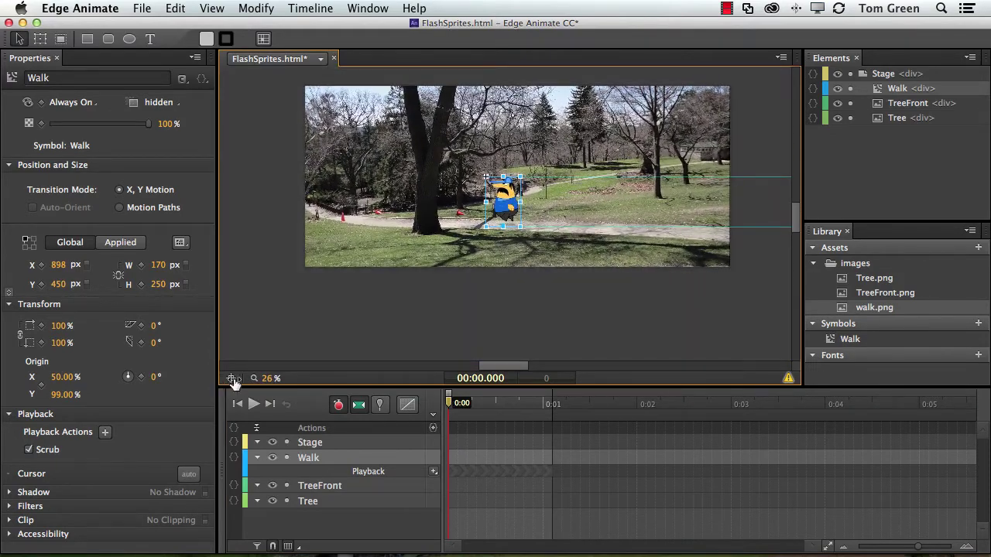
left_click(352, 324)
left_click(505, 194)
left_click_drag(503, 196, 762, 205)
scroll(762, 205, "left", 5)
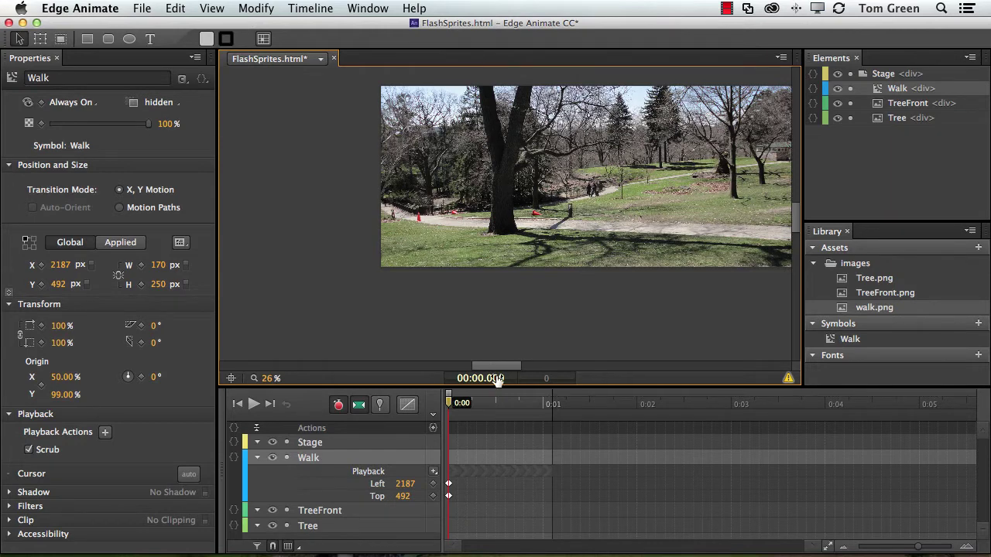
left_click_drag(491, 367, 504, 368)
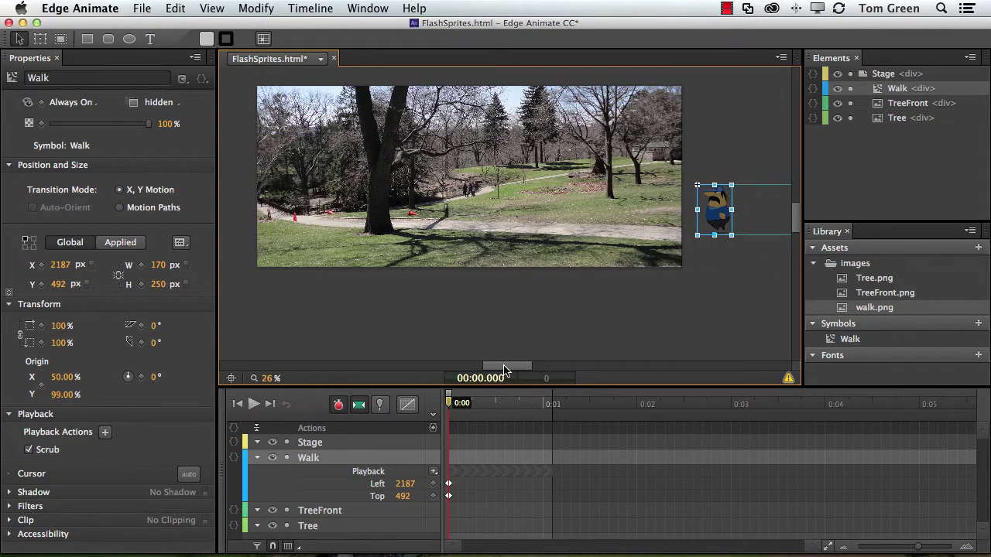
Step: Switch Walk's transition mode to Motion Paths, accepting removal of its X, Y keyframes, and enable Auto-Orient
left_click(120, 209)
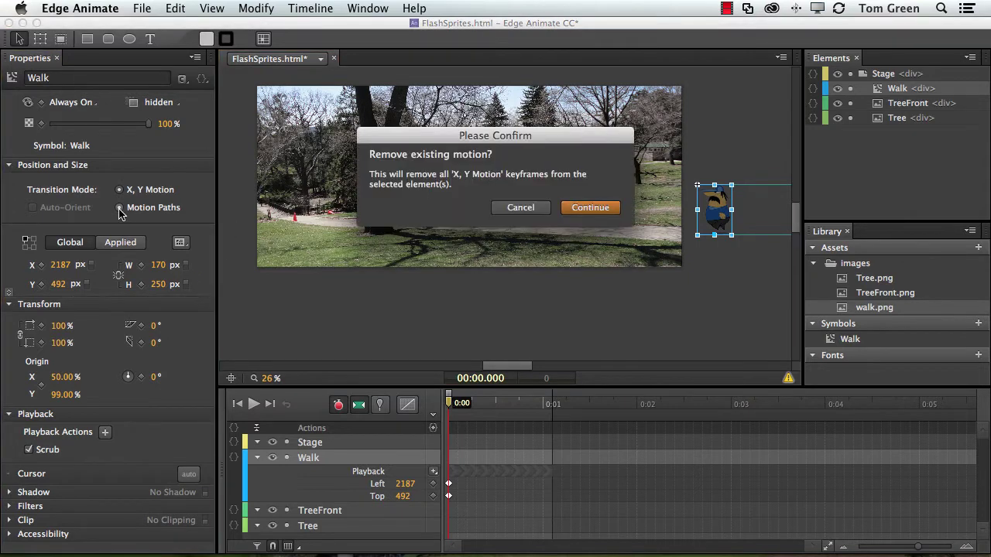
left_click(582, 209)
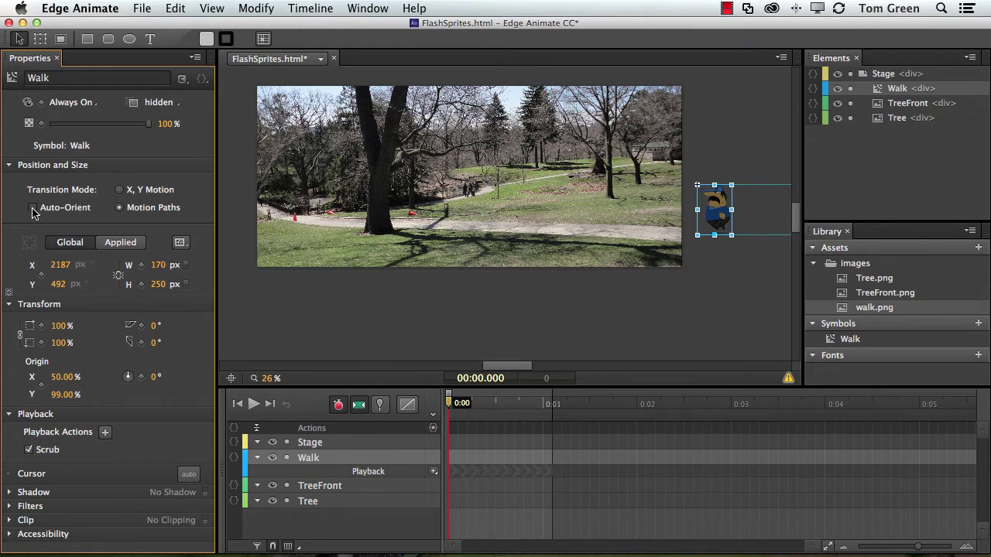
left_click(32, 209)
Step: Animate Walk from 0:00 to 0:05 using the Pin, ending just off the stage's left edge at about X -224, Y 331
left_click(380, 404)
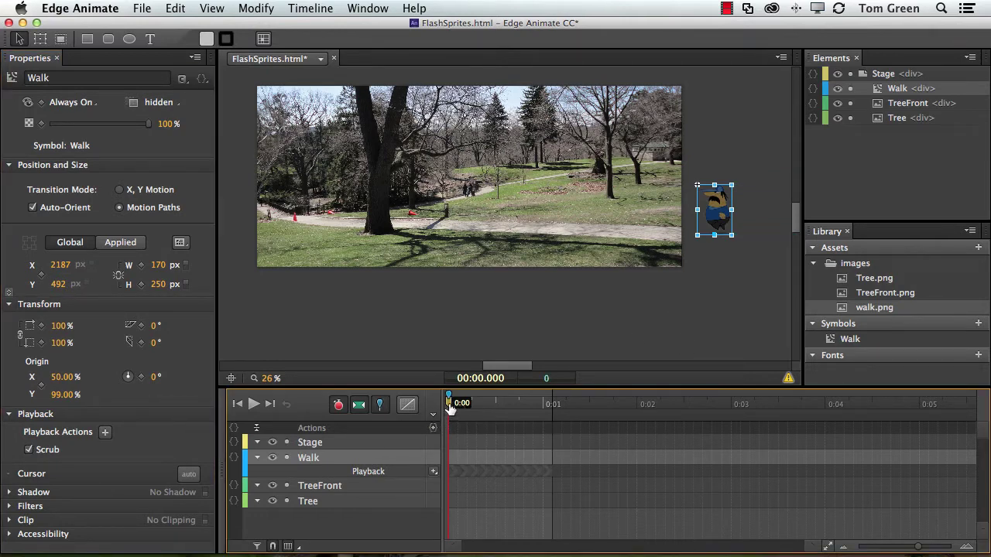
left_click_drag(450, 404, 920, 412)
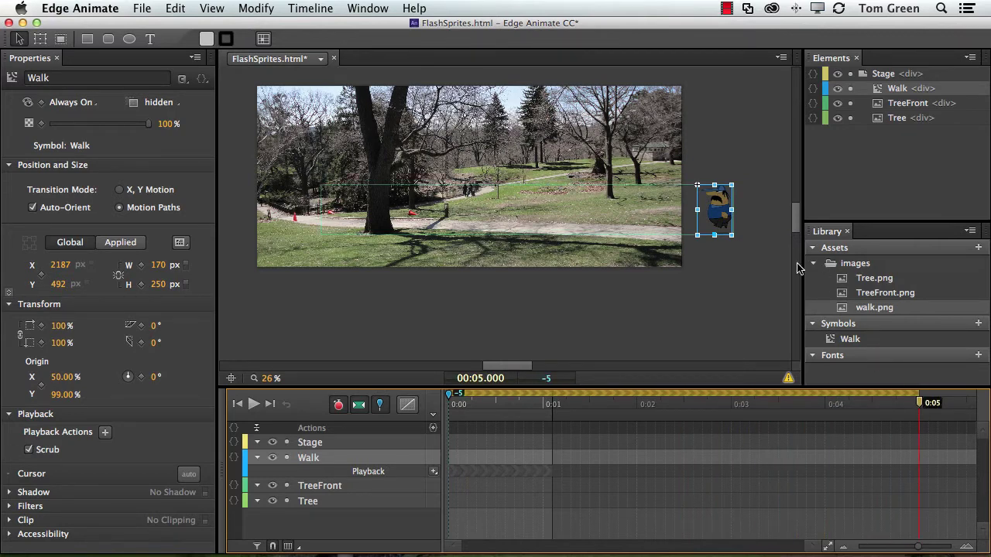
left_click_drag(717, 213, 231, 182)
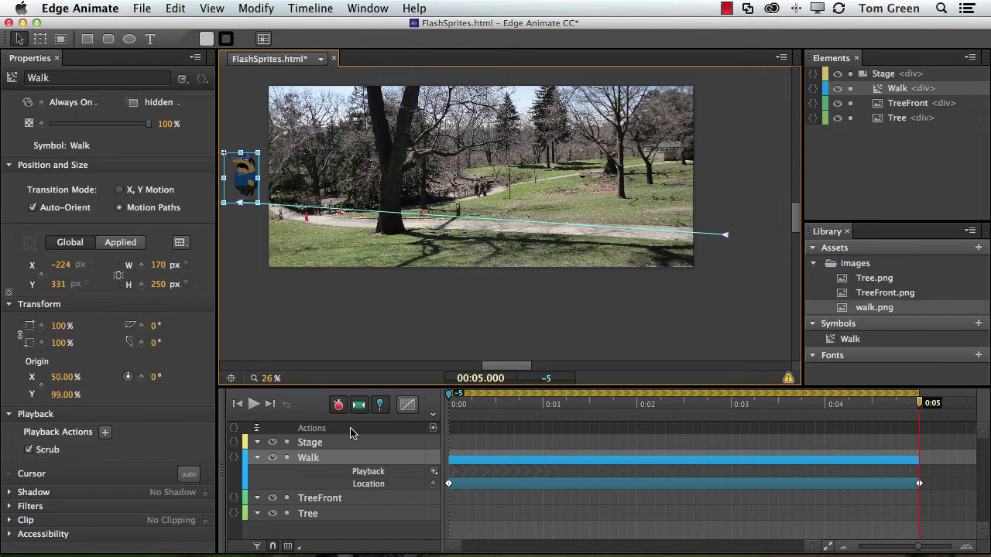
Step: Preview Walk's movement along the motion path from the start of the timeline, and rewind to 0:00
left_click(238, 404)
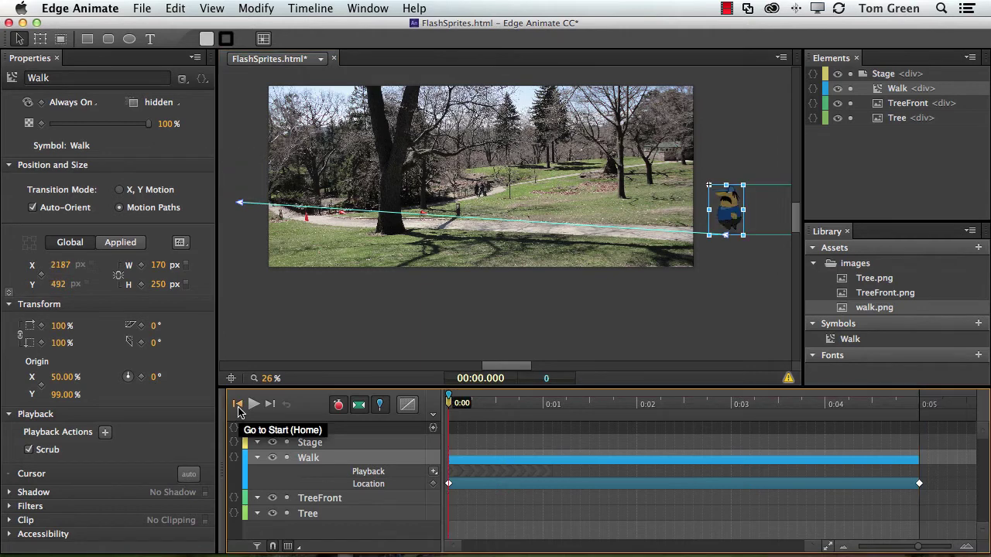
key("space")
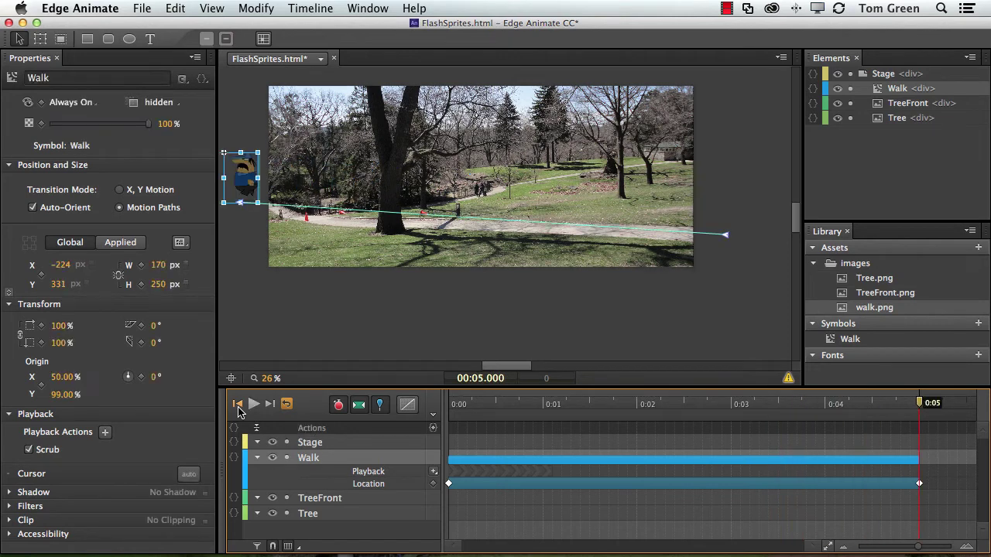
key("space")
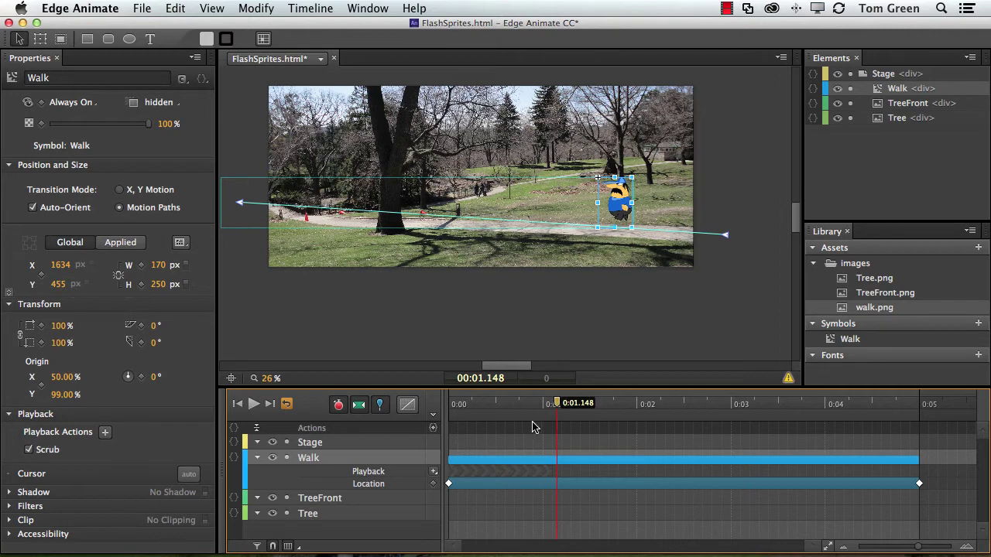
left_click_drag(557, 404, 440, 410)
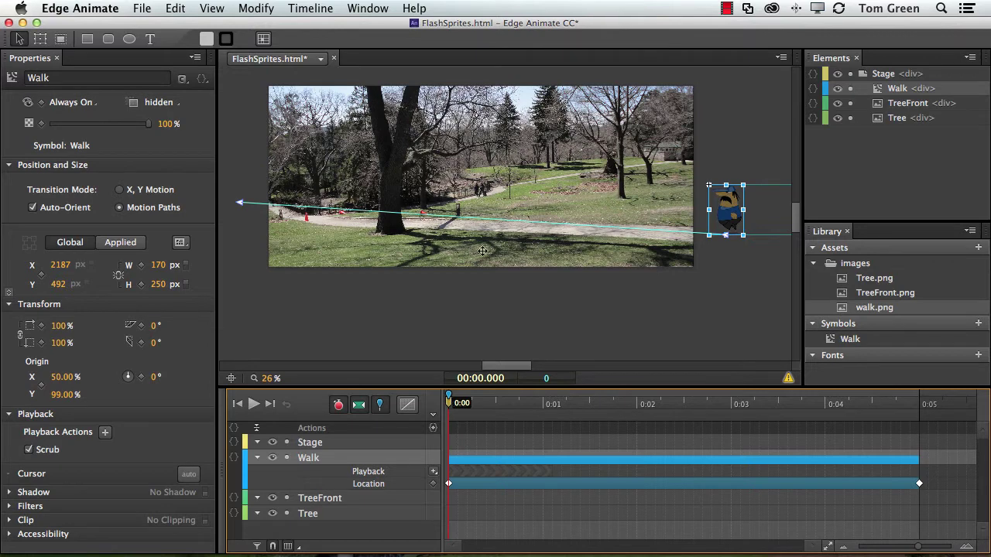
Step: Reorder the elements so that Walk sits directly below TreeFront and above Tree
left_click(895, 93)
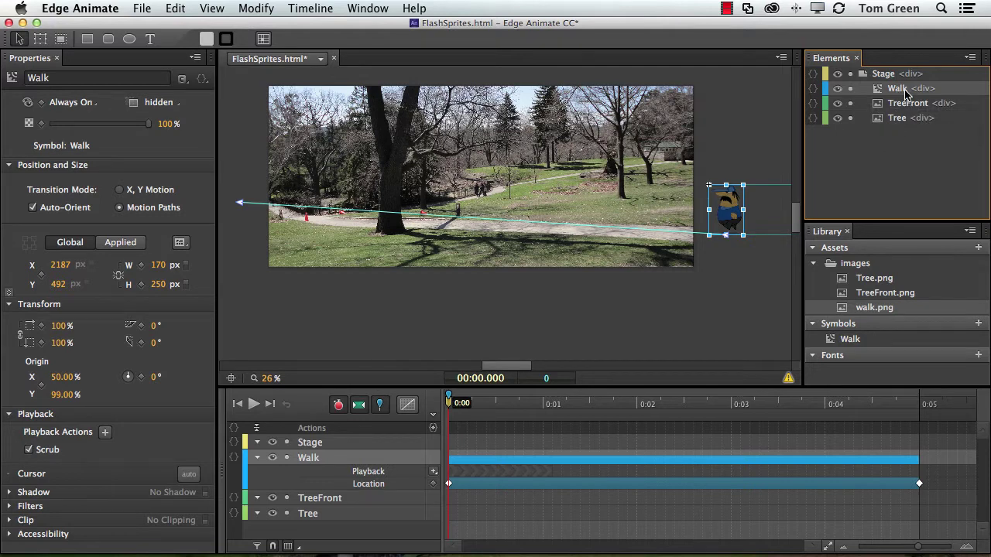
left_click_drag(890, 89, 890, 114)
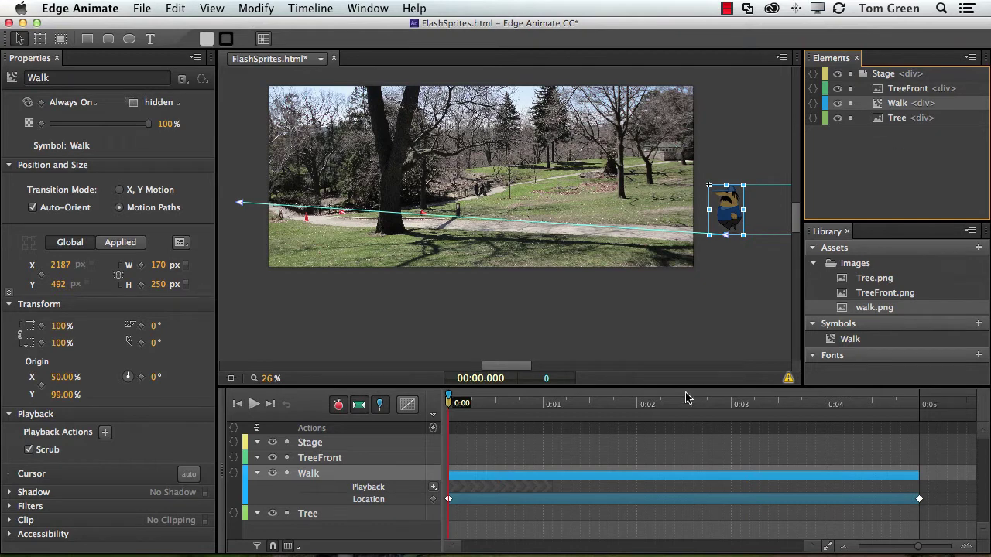
Step: Animate Walk's horizontal and vertical scale down to 45% between 0:00 and 0:05
left_click(455, 407)
mouse_move(455, 407)
left_mouse_down()
mouse_move(799, 418)
mouse_move(442, 400)
left_mouse_up()
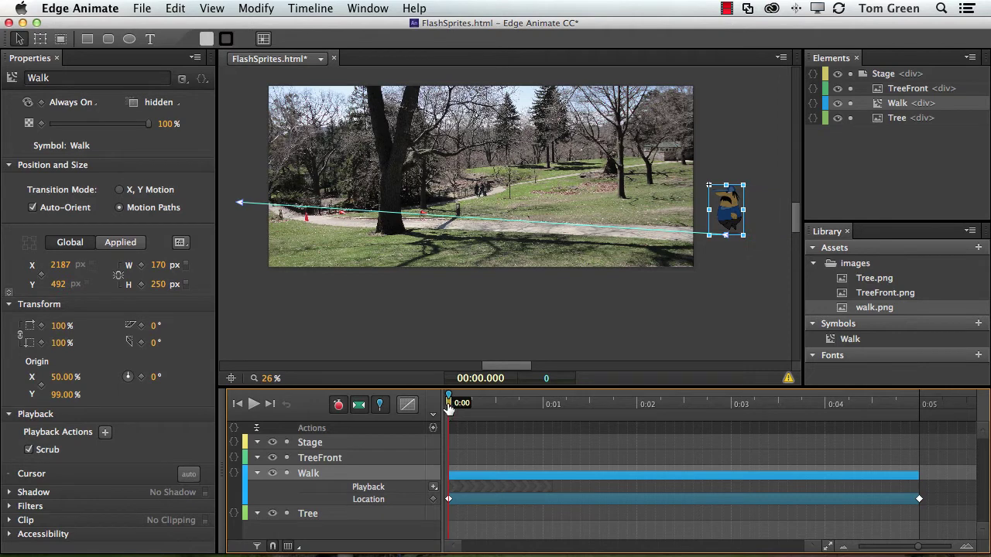
left_click_drag(449, 408, 919, 432)
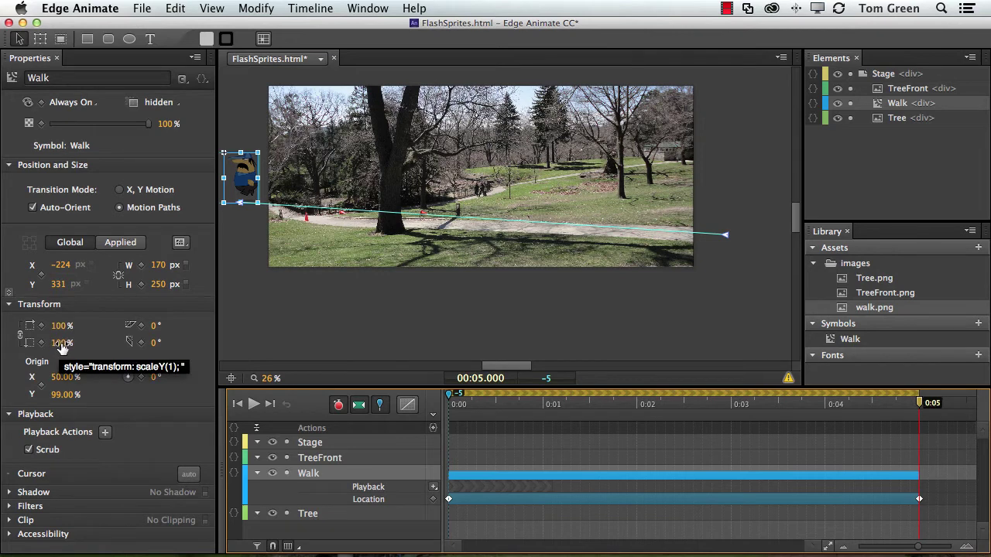
left_click_drag(61, 343, 17, 344)
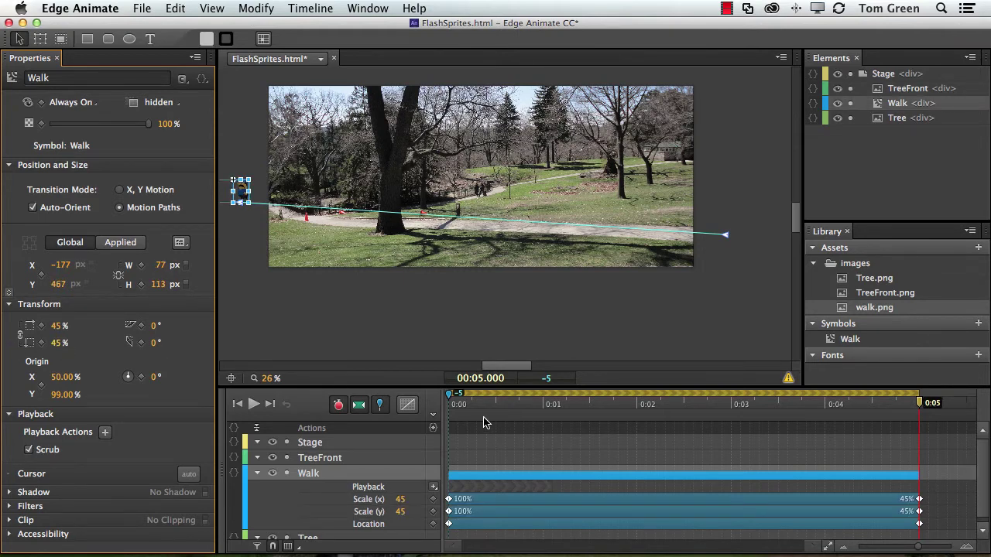
Step: Reshape Walk's motion path along the footpath with three added points and a raised endpoint beyond the stage's left edge, and preview it
left_click(237, 403)
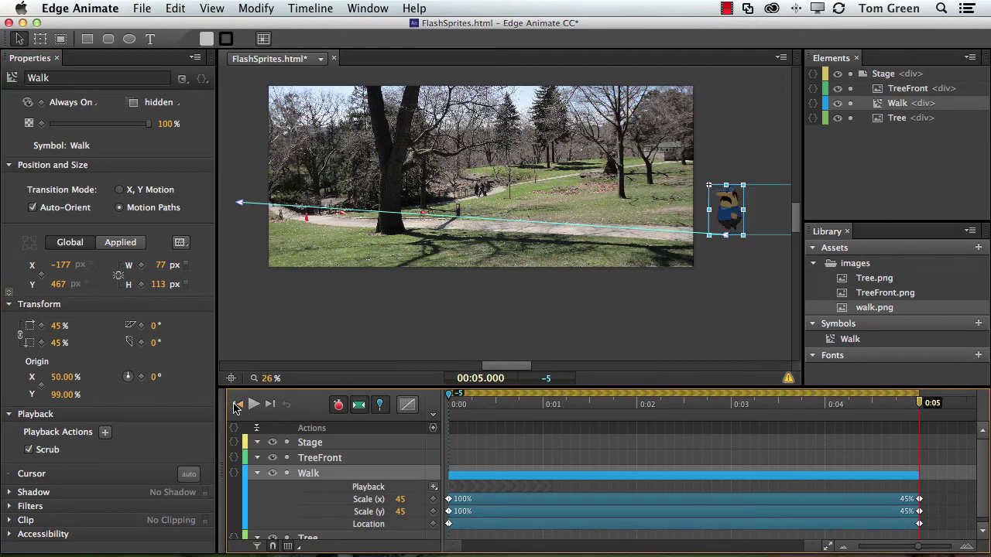
mouse_move(448, 410)
left_mouse_down()
mouse_move(916, 423)
mouse_move(450, 417)
left_mouse_up()
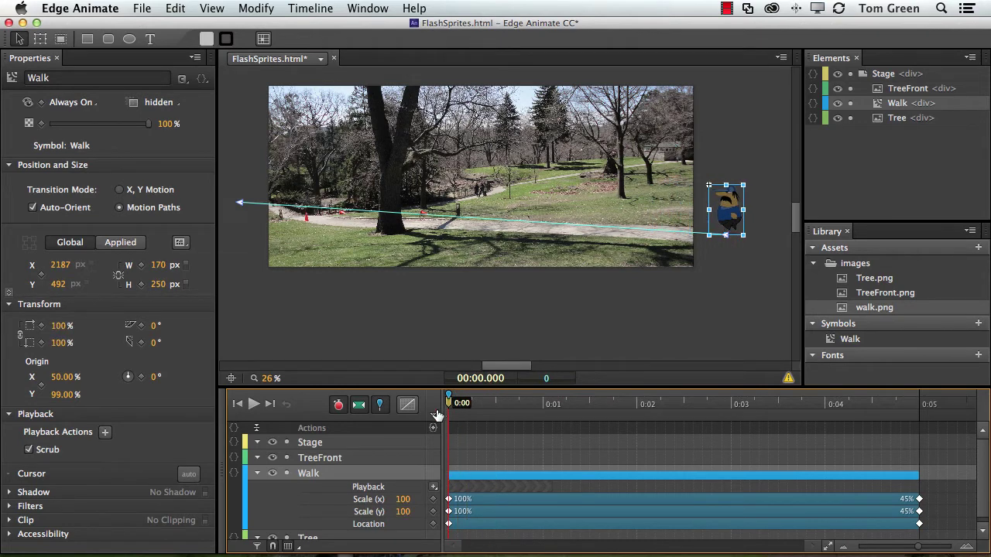
left_click(585, 233)
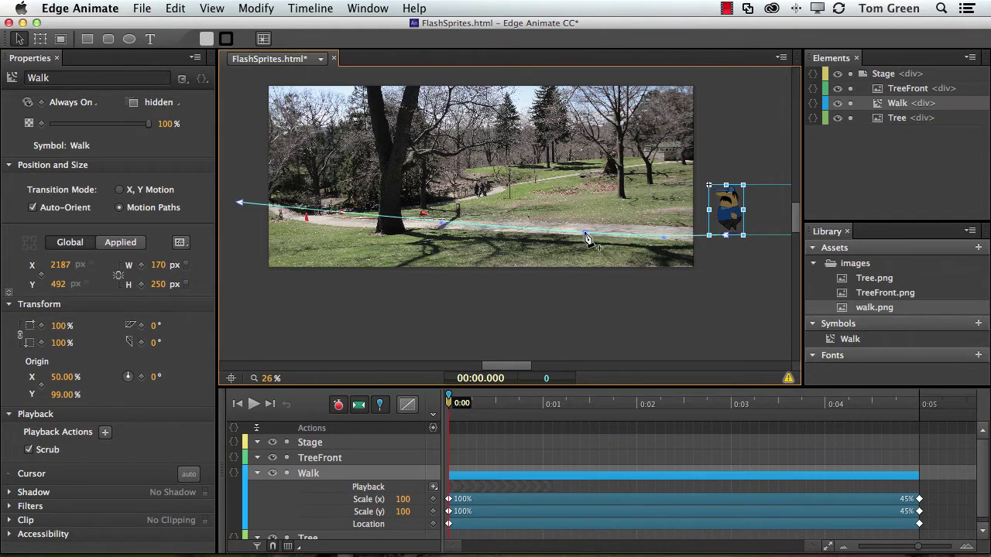
left_click(425, 225)
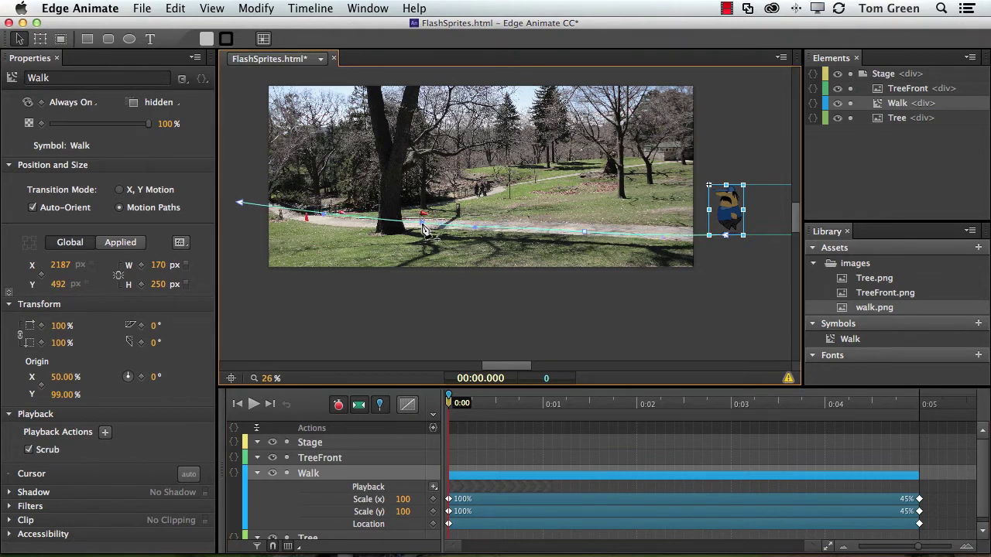
left_click(320, 221)
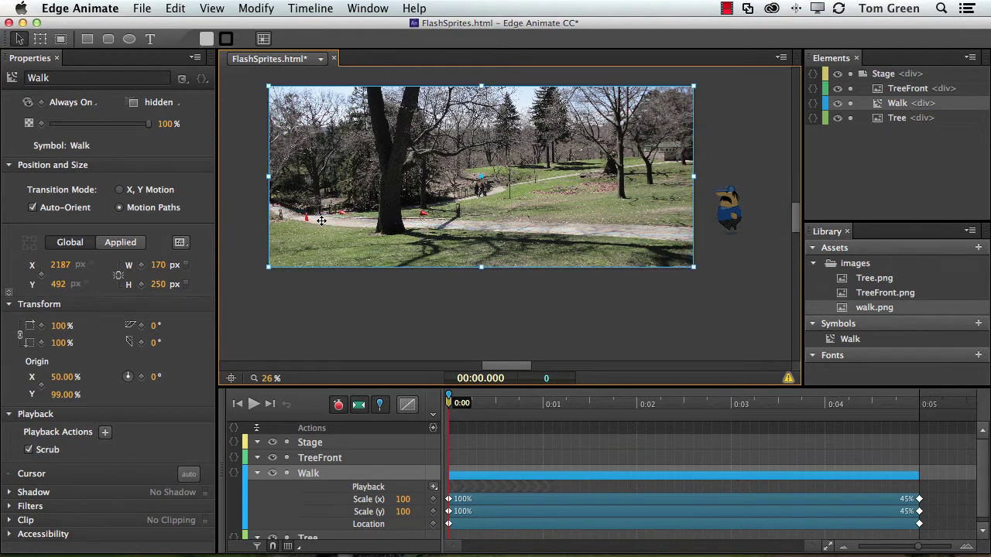
left_click(732, 208)
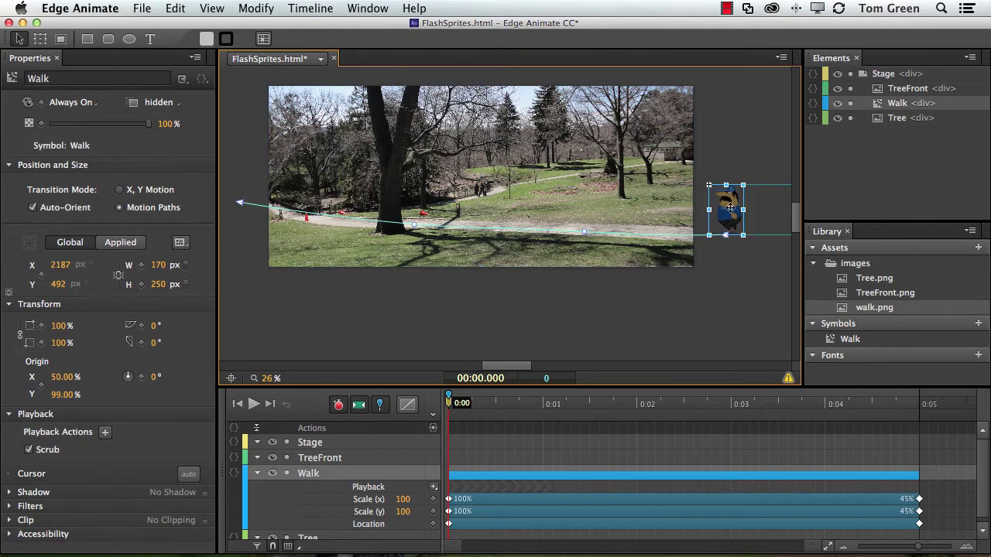
left_click(314, 215)
left_click(315, 221)
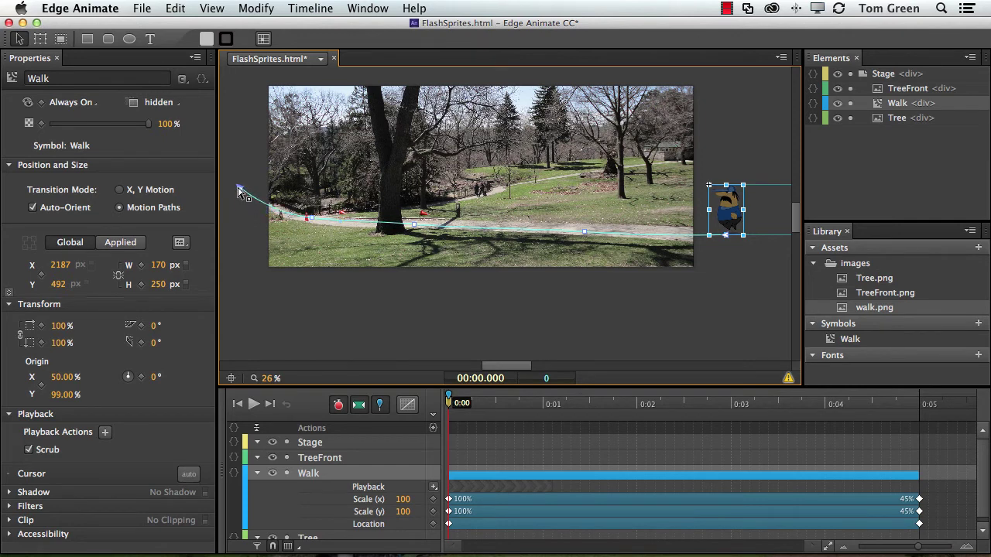
left_click_drag(239, 191, 226, 183)
key("space")
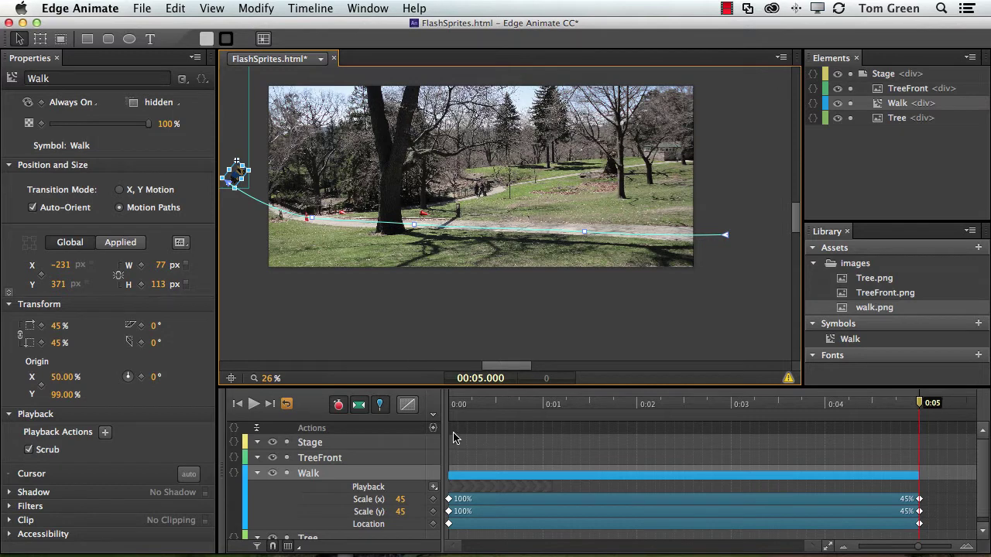
Step: Turn off the timeline pin and add a Play From playback command at 0:01.100 on Walk, using the start label
left_click(379, 405)
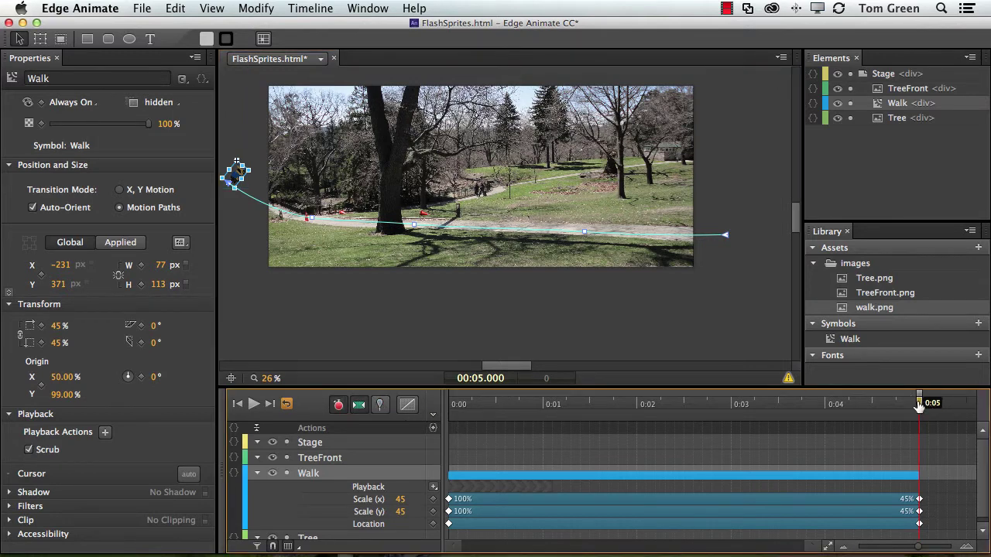
left_click_drag(919, 402, 552, 417)
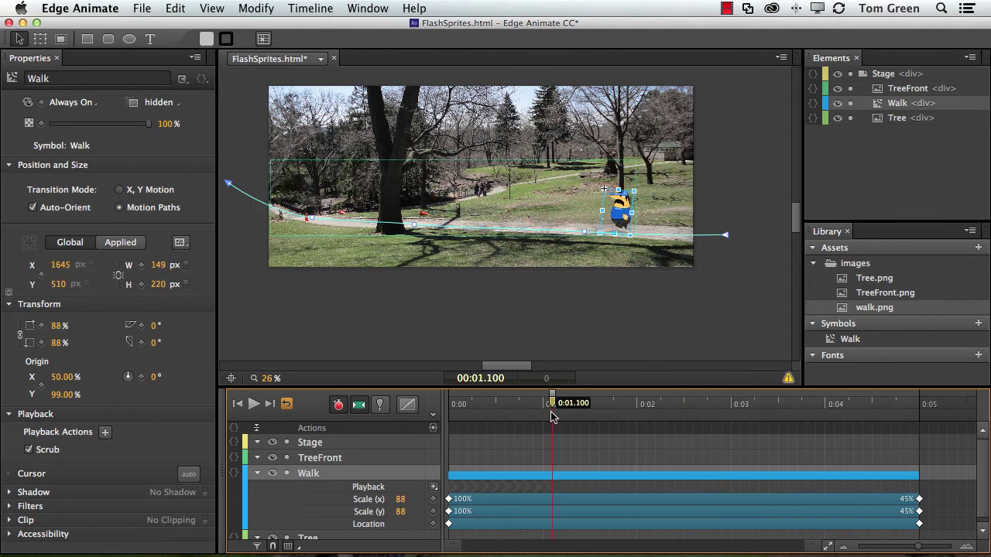
left_click(434, 487)
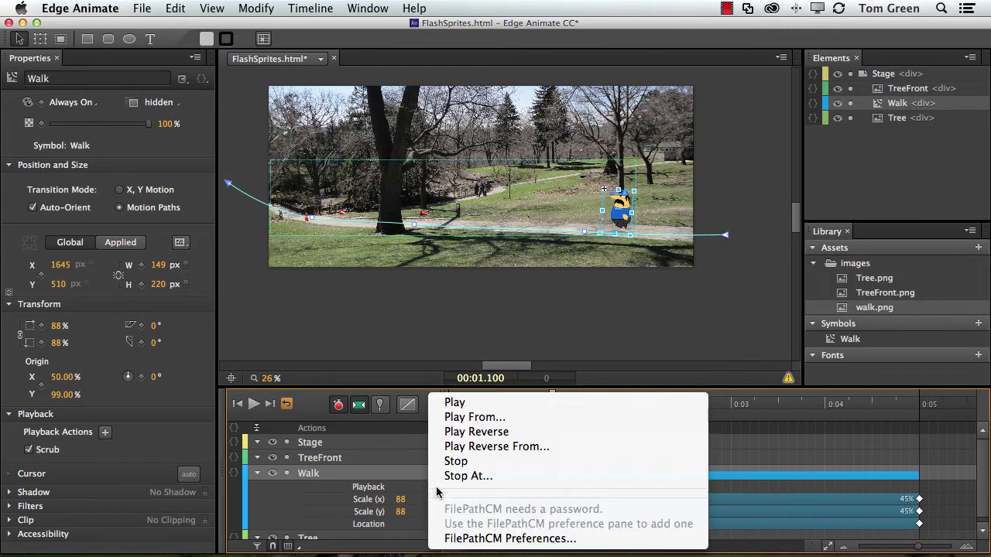
left_click(463, 418)
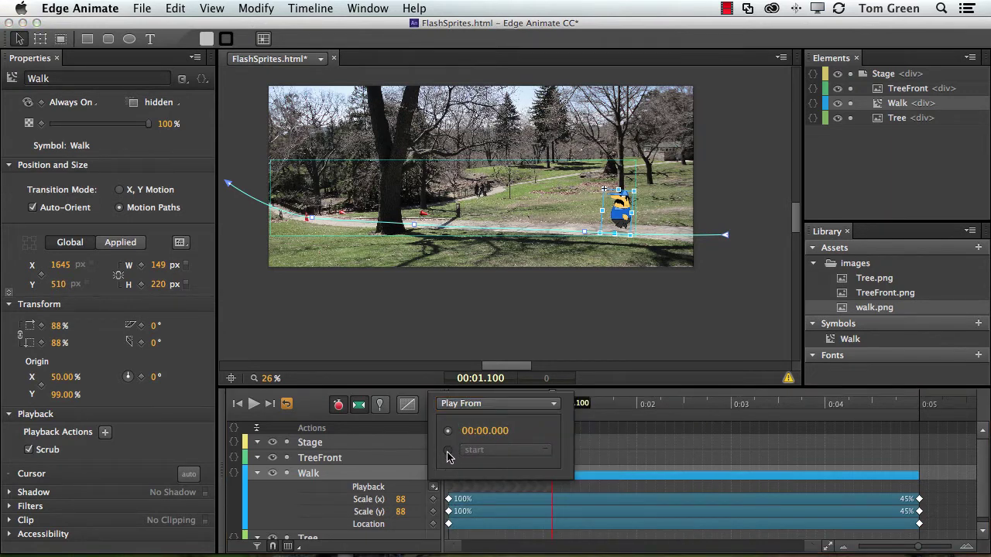
left_click(449, 451)
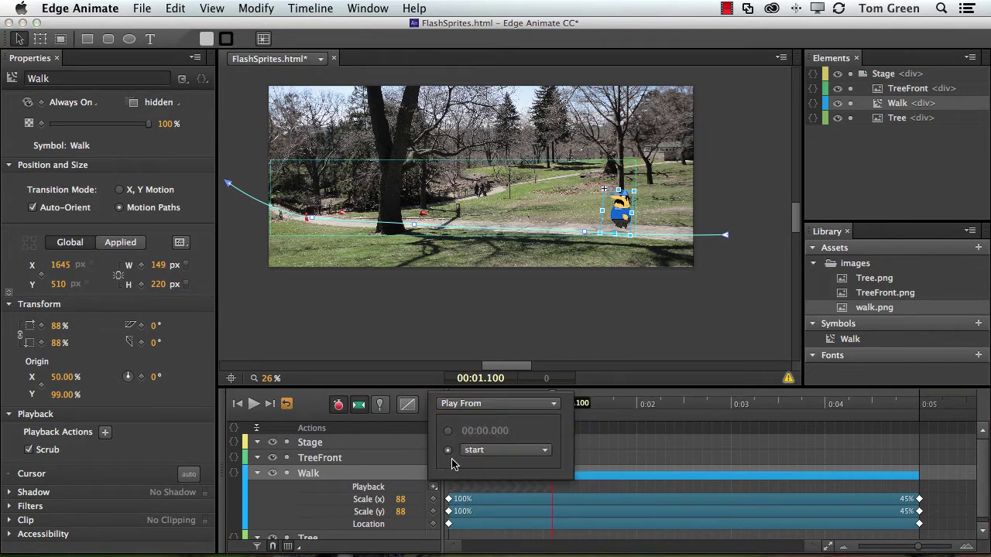
left_click(932, 463)
Step: Add a second Play From command to Walk's playback at 0:02.200, targeting the start label
left_click_drag(553, 404, 657, 409)
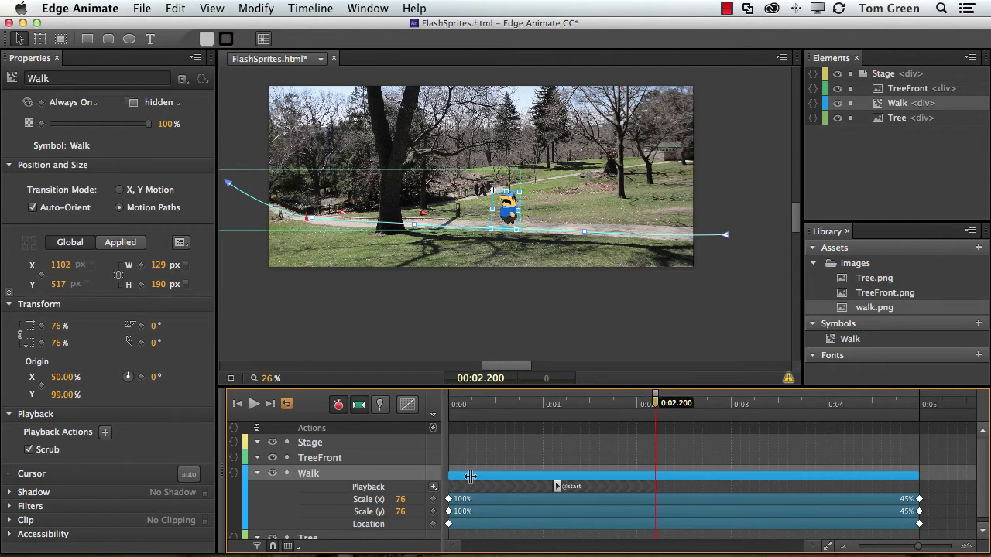
left_click(434, 486)
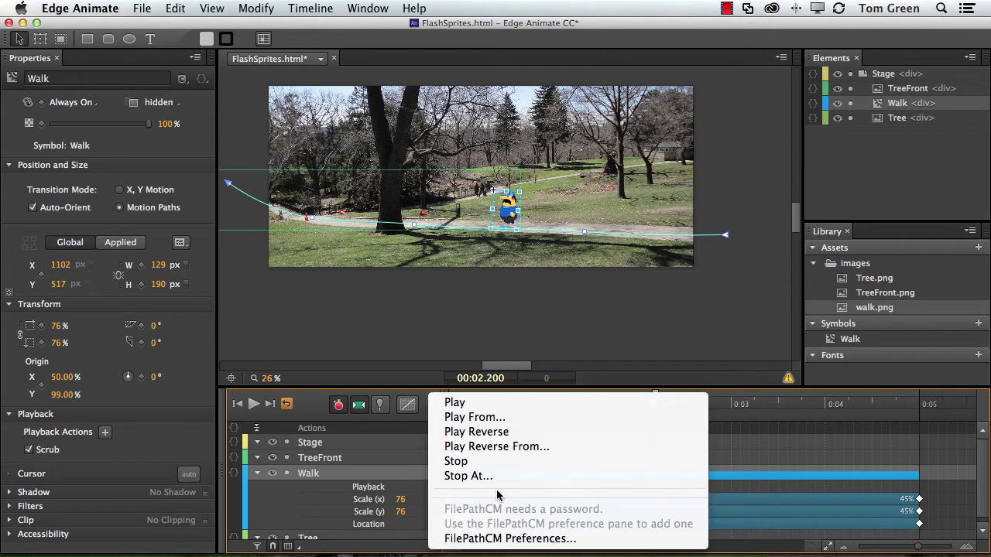
left_click(474, 418)
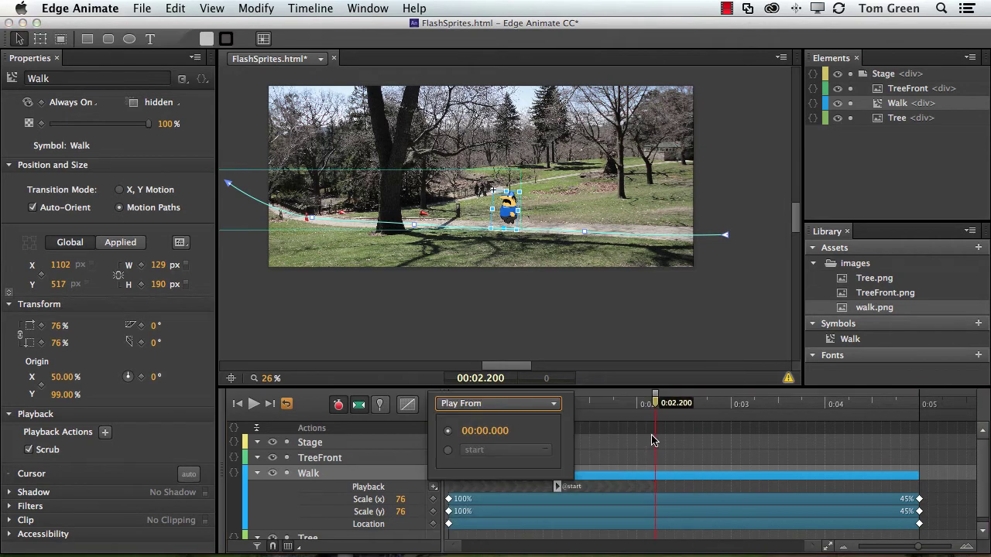
left_click(447, 451)
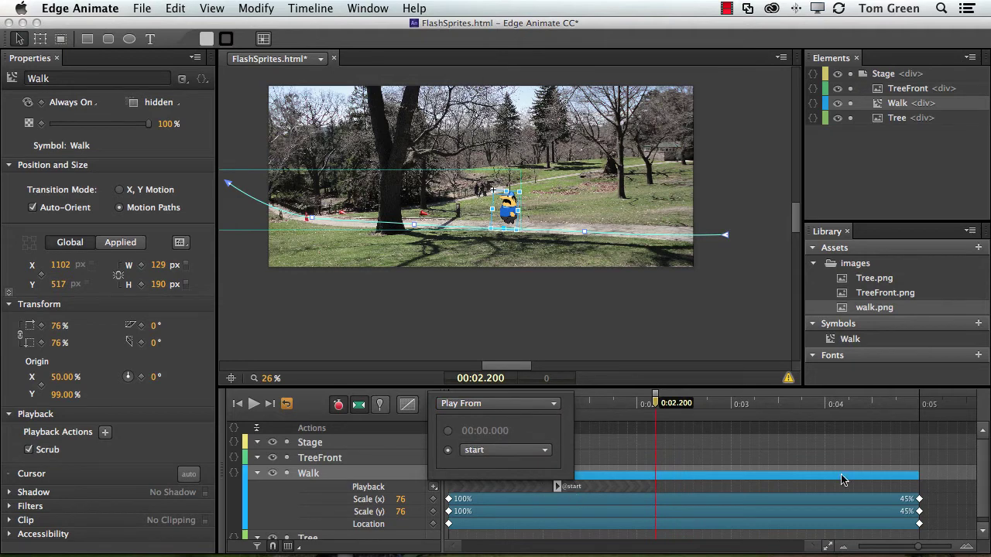
left_click(973, 477)
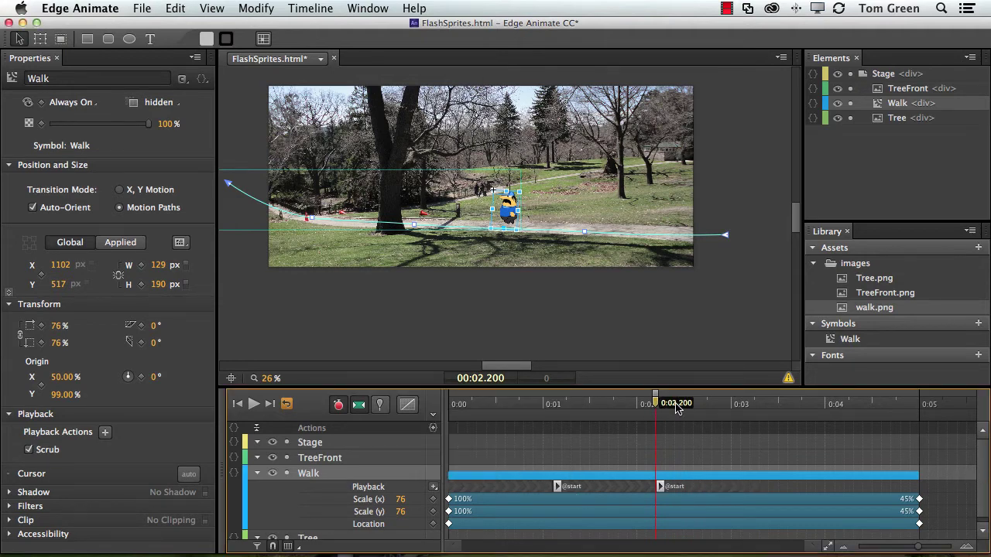
Step: Add a third Play From command to Walk's playback at 0:03.300, targeting the start label
left_click_drag(657, 404, 760, 406)
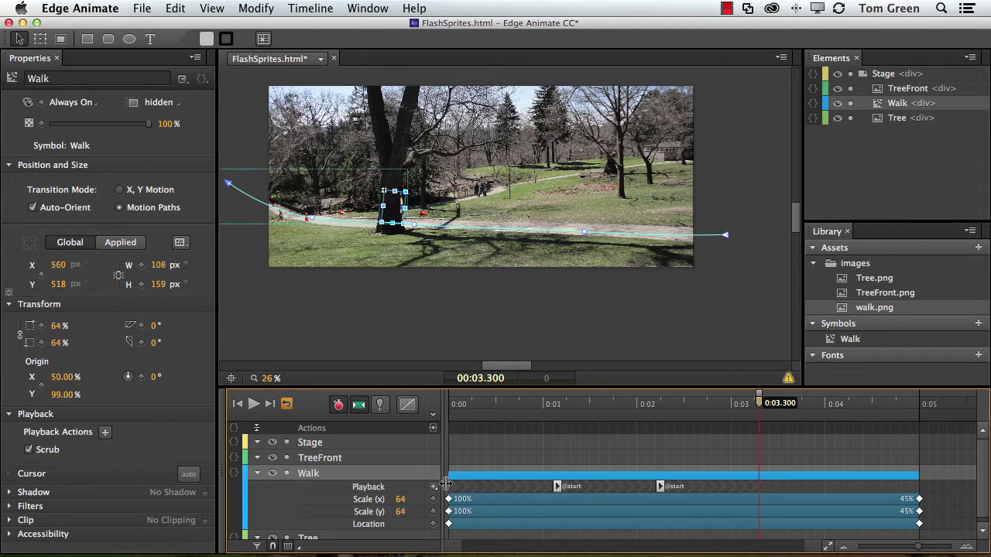
left_click(433, 487)
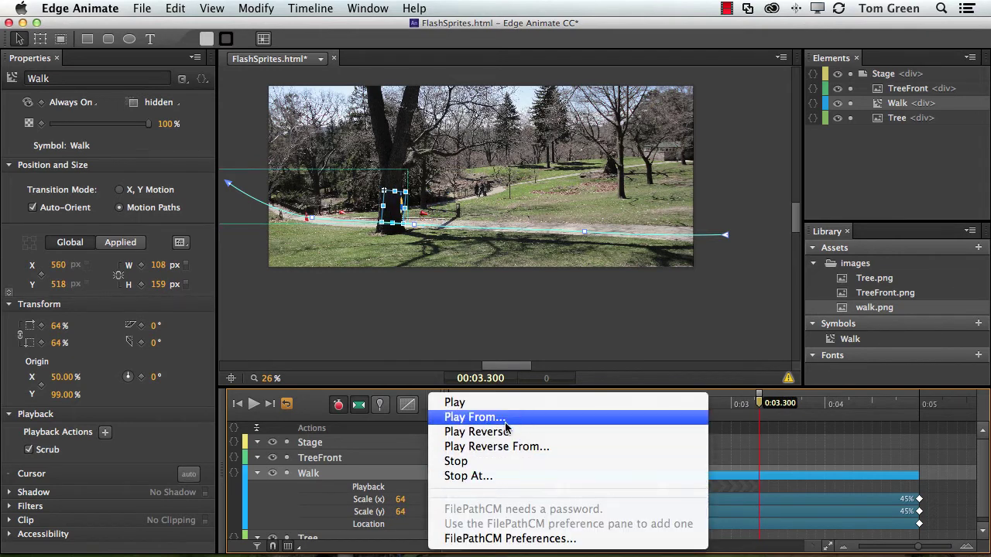
left_click(524, 422)
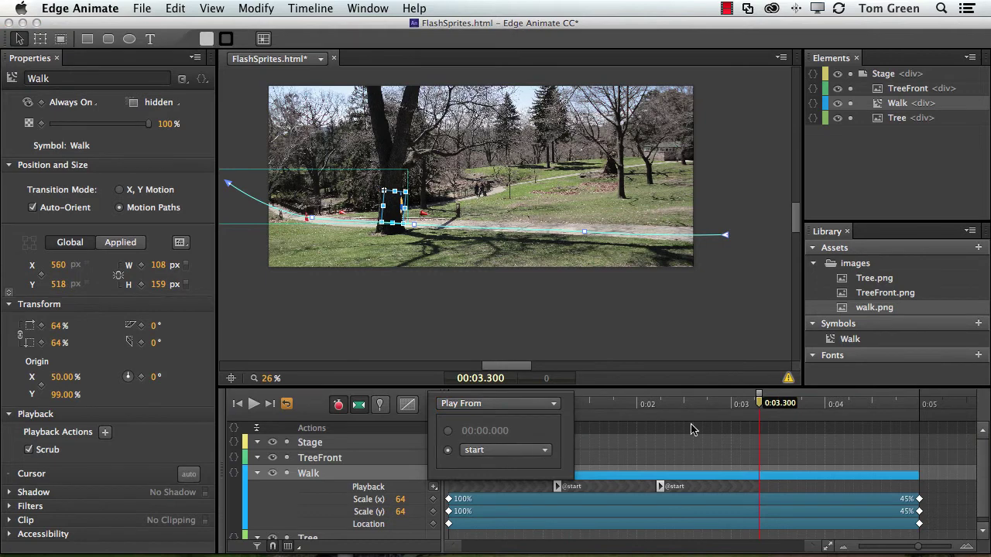
left_click(937, 448)
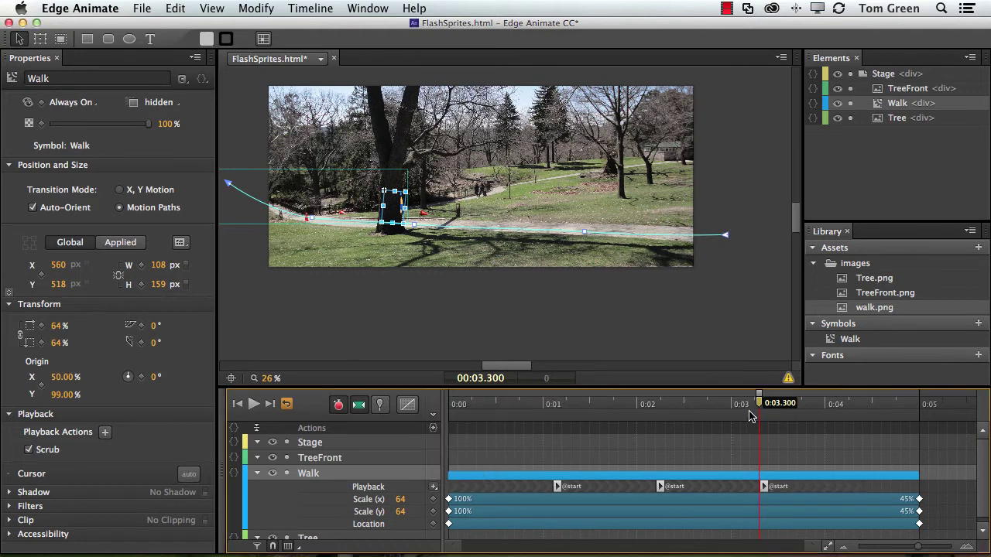
Step: Add a fourth Play From command to Walk's playback at 0:04.400, targeting the start label
left_click_drag(758, 403, 863, 411)
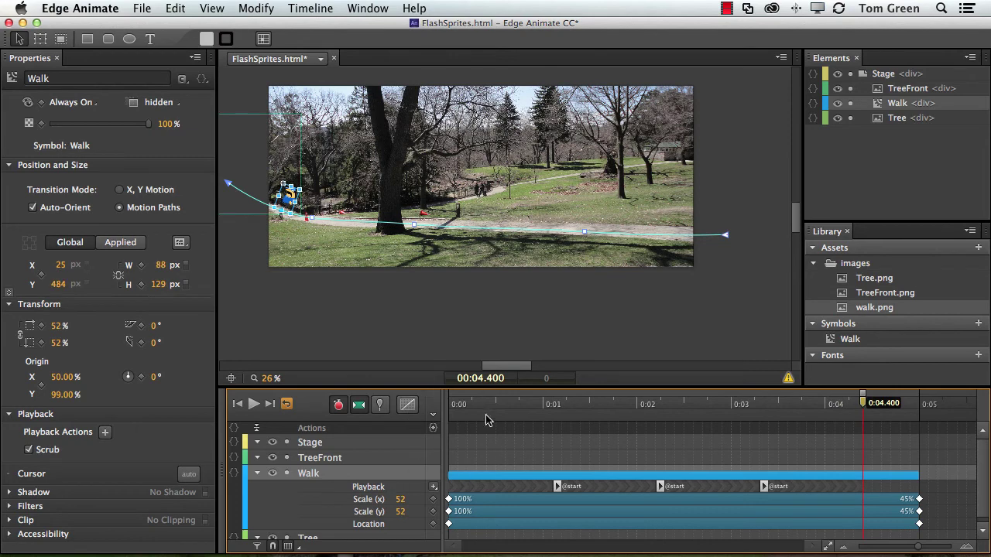
left_click(434, 487)
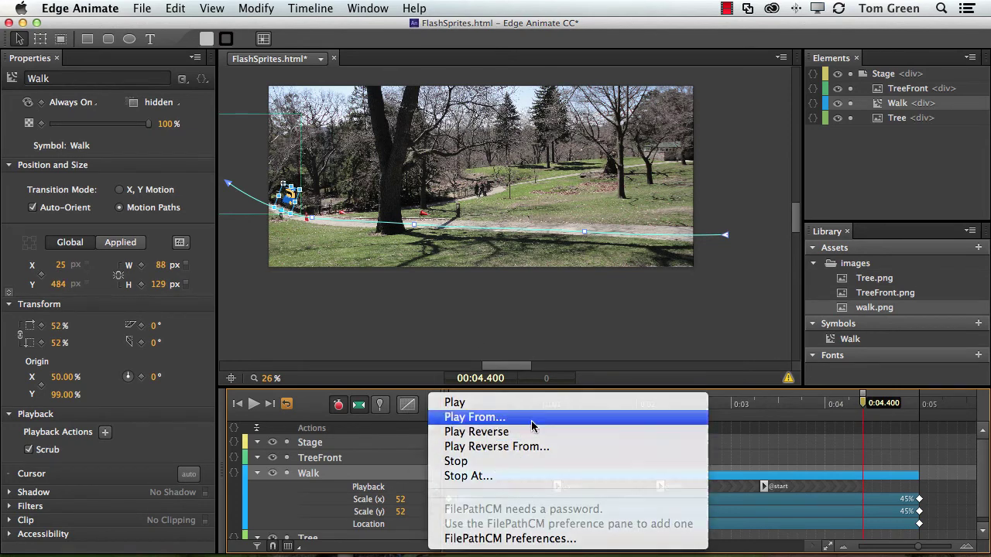
left_click(480, 418)
left_click(448, 450)
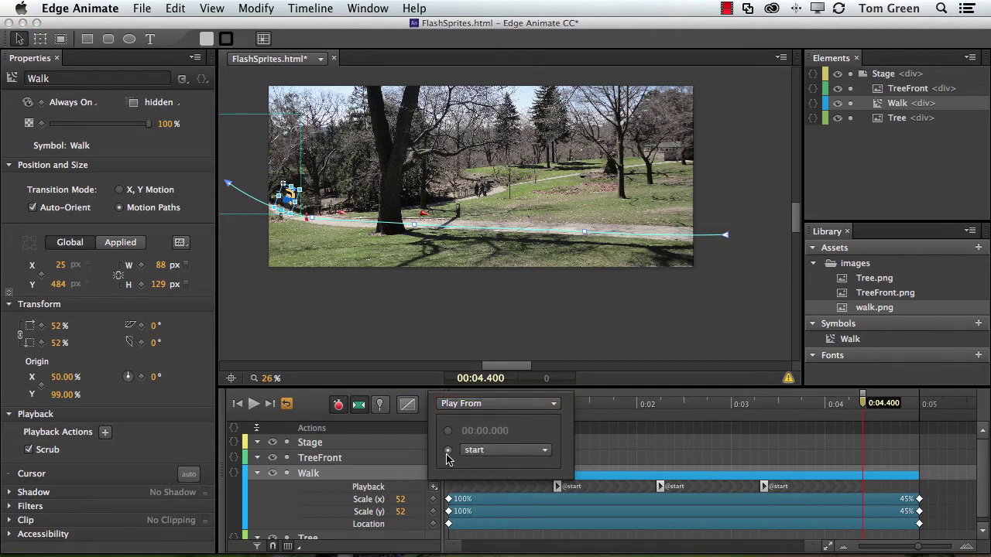
left_click(942, 479)
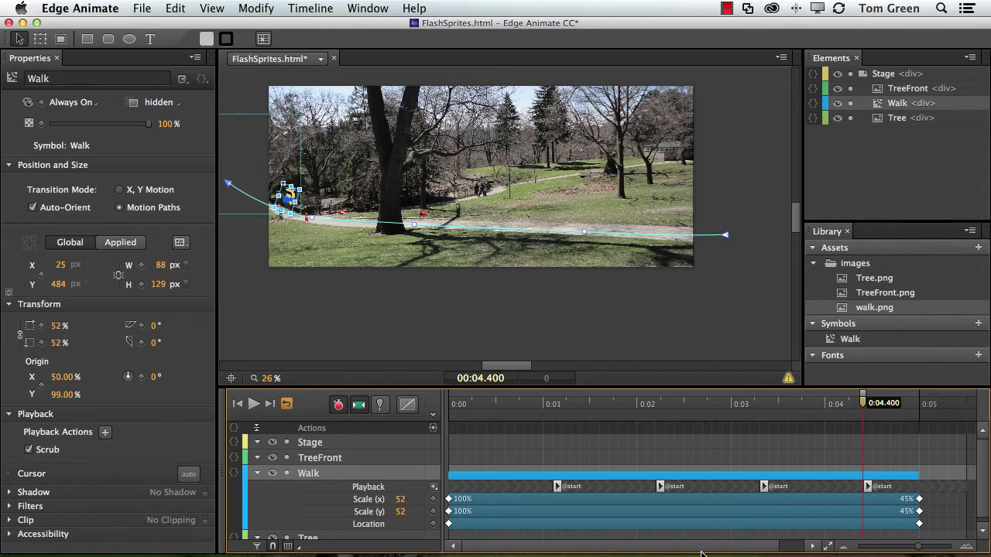
Step: Extend Walk's scale and location animation to about 0:05.5, at the end of the last walk cycle, and preview it from 0:00
scroll(701, 554, "right", 3)
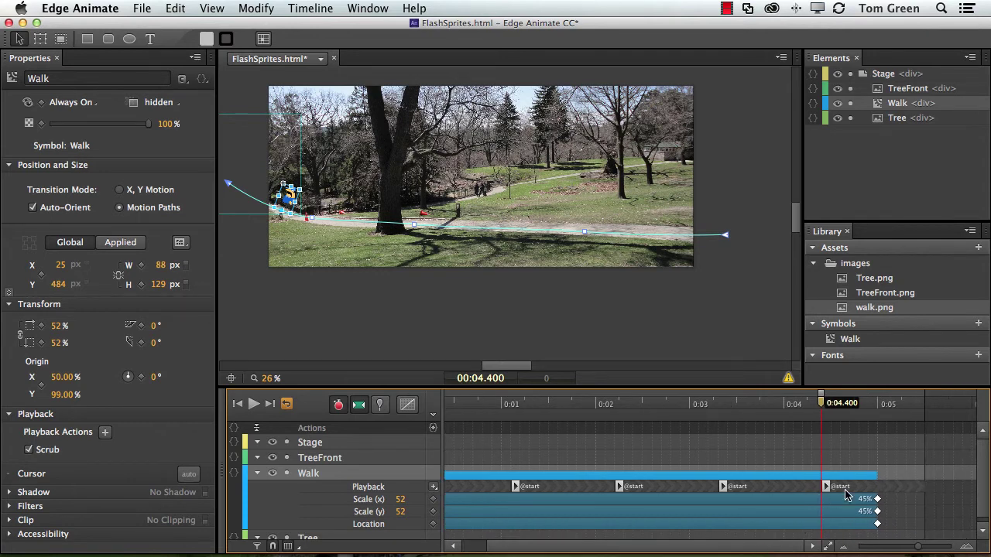
left_click_drag(876, 476, 919, 475)
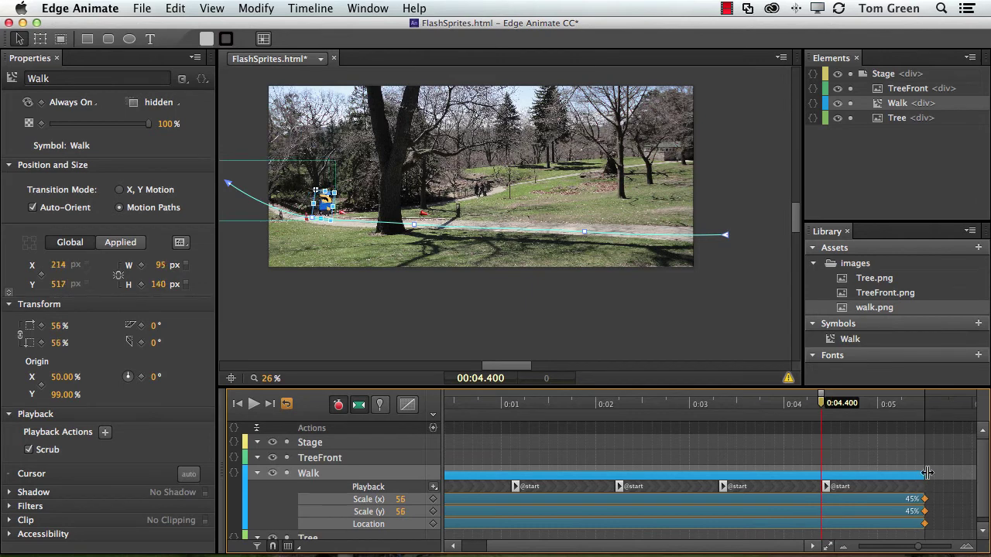
left_click_drag(825, 409, 238, 420)
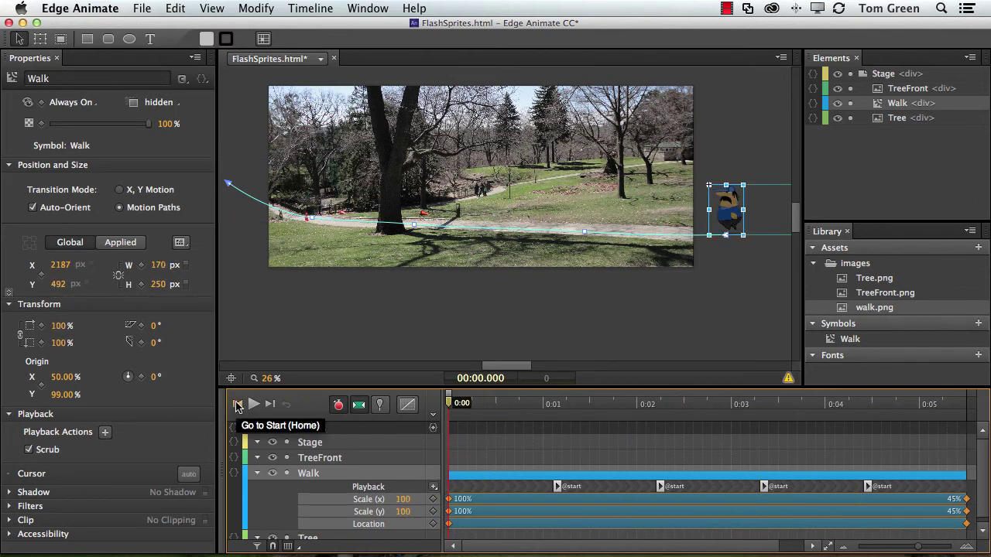
key("space")
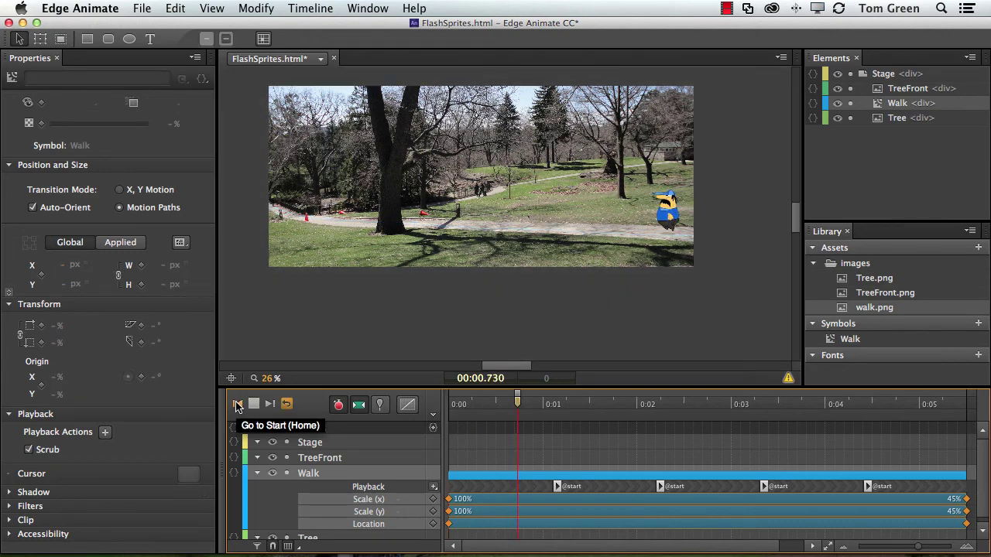